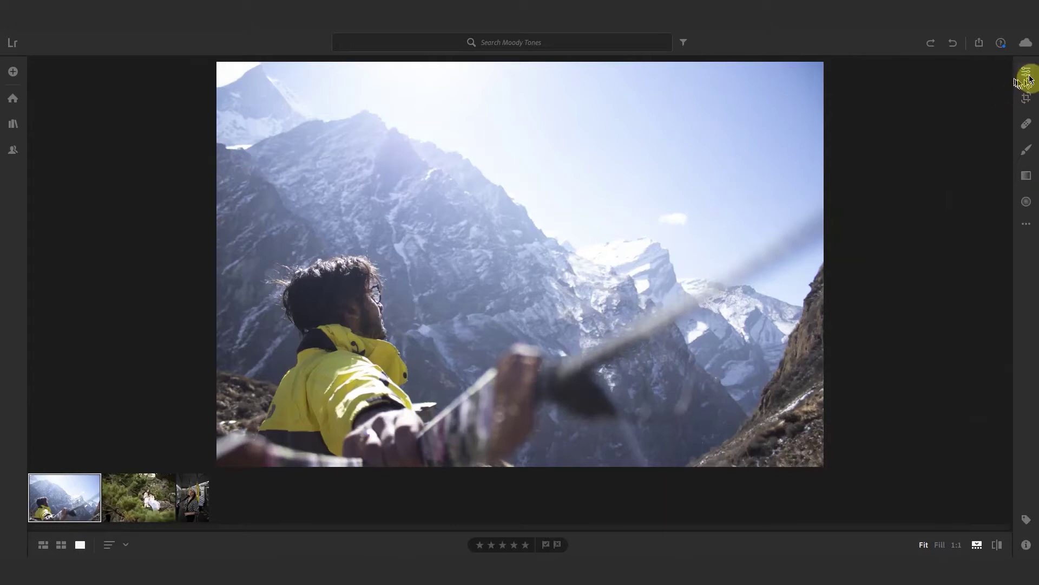
# Show the Edit adjustments and open the Presets list with TPF - Moody Tones expanded
pyautogui.click(1026, 76)
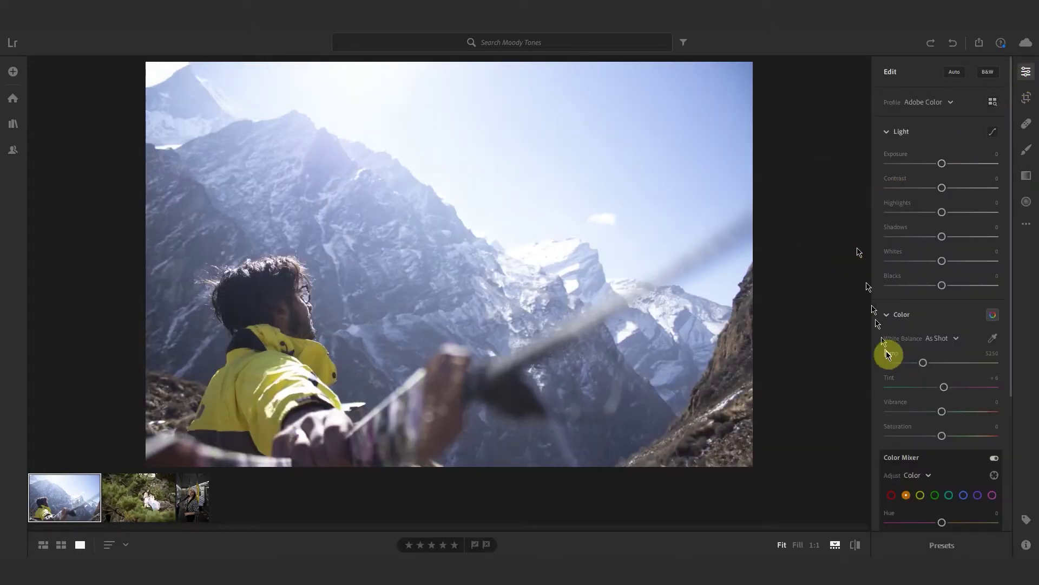
pyautogui.click(950, 551)
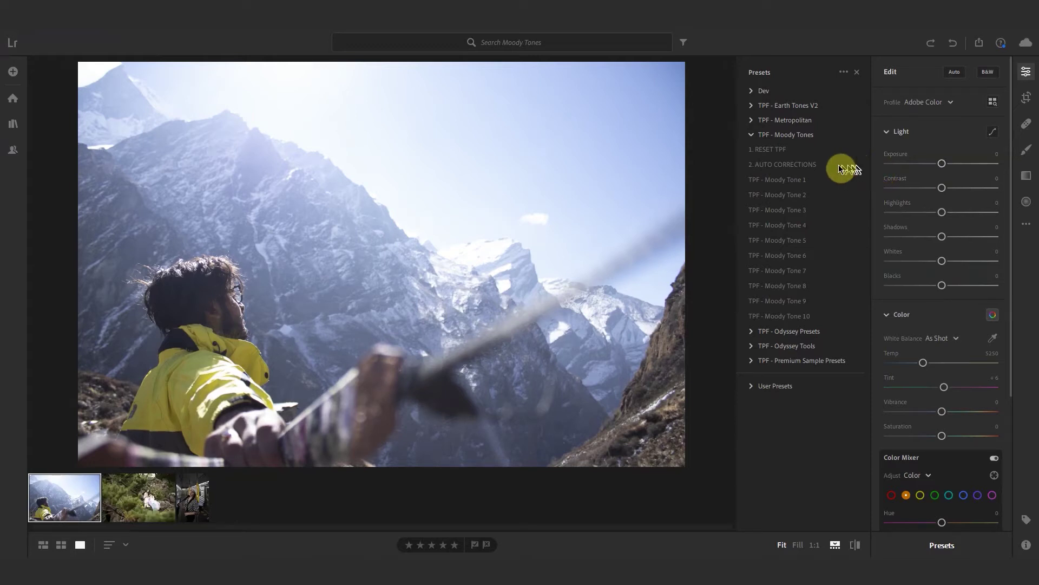
# Apply the '2. AUTO CORRECTIONS' preset from TPF - Moody Tones to the mountain photo
pyautogui.click(820, 165)
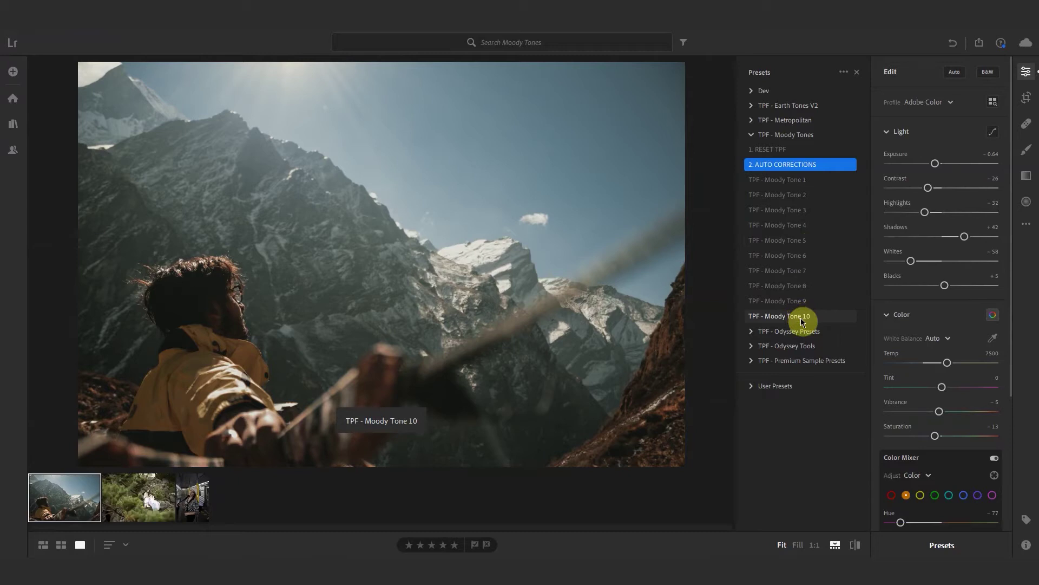
# Apply TPF - Moody Tone 8, nudge exposure up, warm Temp to 7601 and set contrast +1
pyautogui.click(808, 288)
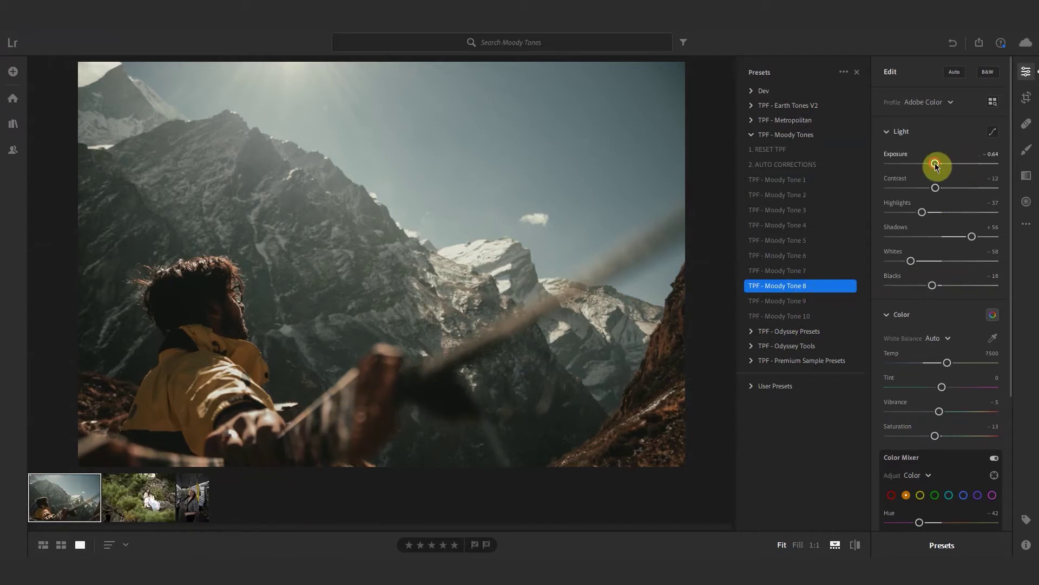
pyautogui.moveTo(934, 164); pyautogui.dragTo(939, 163)
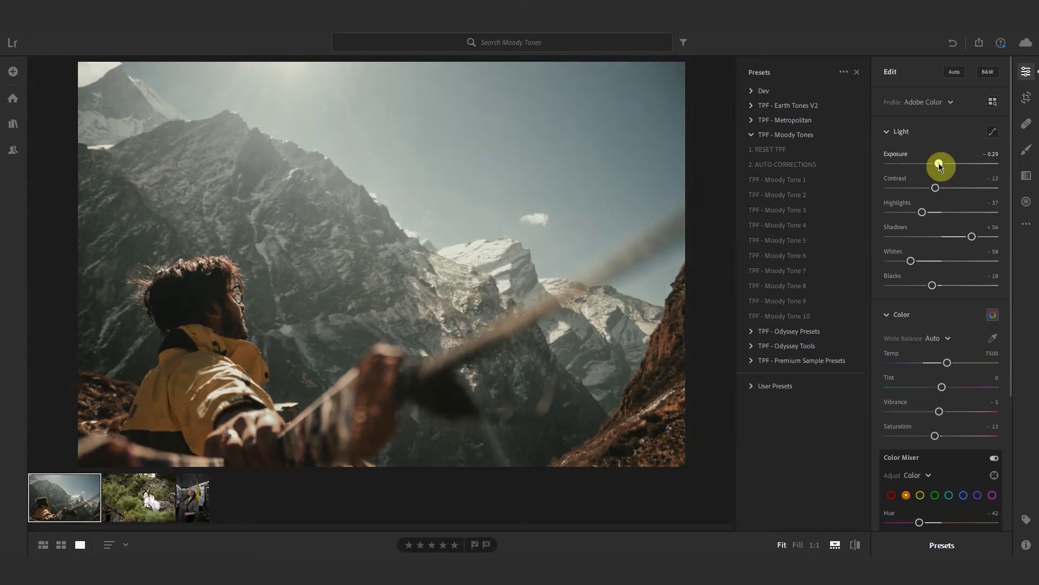
pyautogui.click(947, 362)
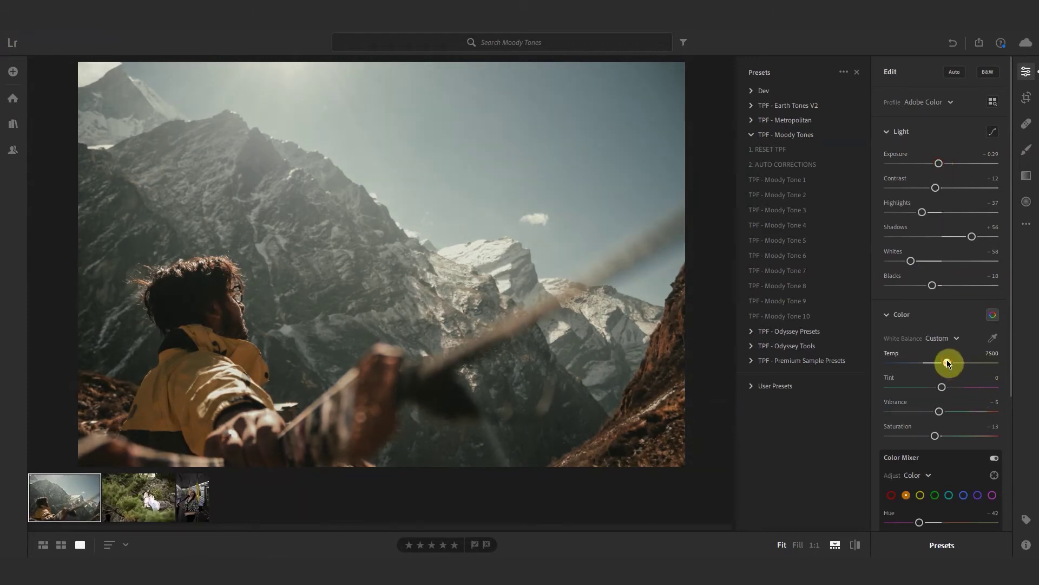
pyautogui.moveTo(946, 362); pyautogui.dragTo(948, 362)
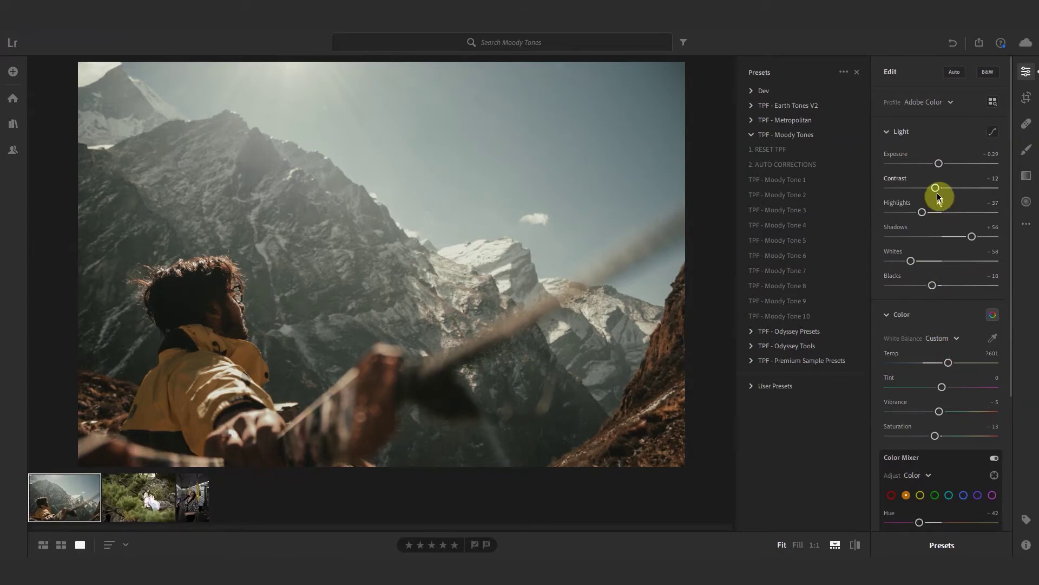
pyautogui.moveTo(937, 190); pyautogui.dragTo(943, 191)
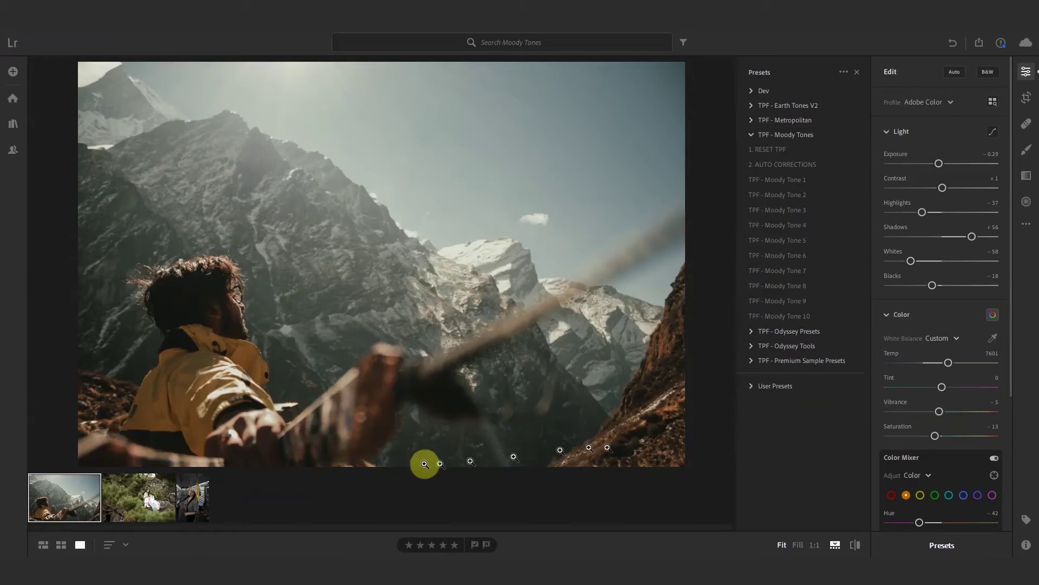
# Select the second filmstrip photo and apply '2. AUTO CORRECTIONS' to it
pyautogui.click(155, 497)
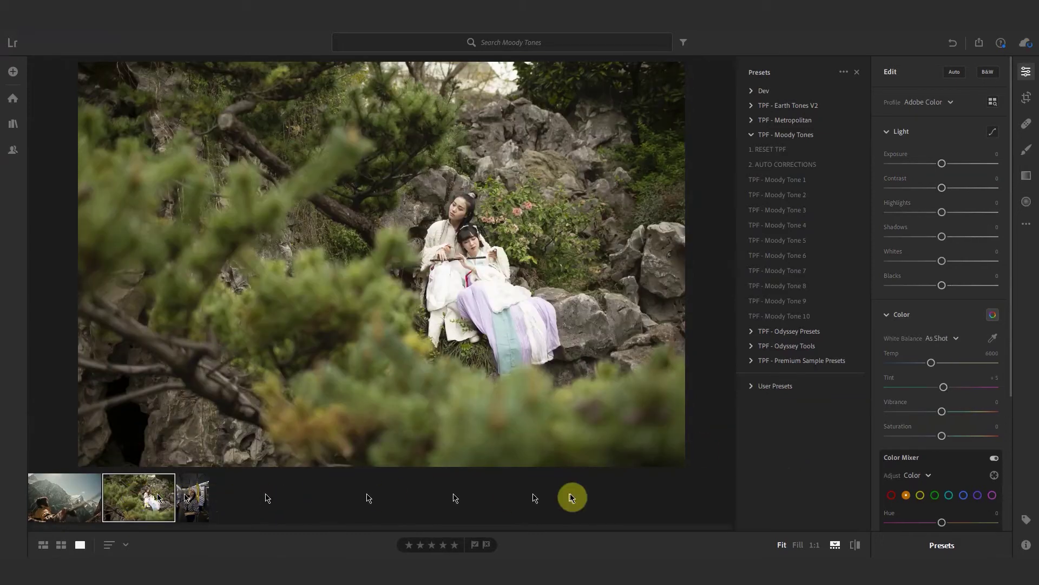
pyautogui.click(815, 167)
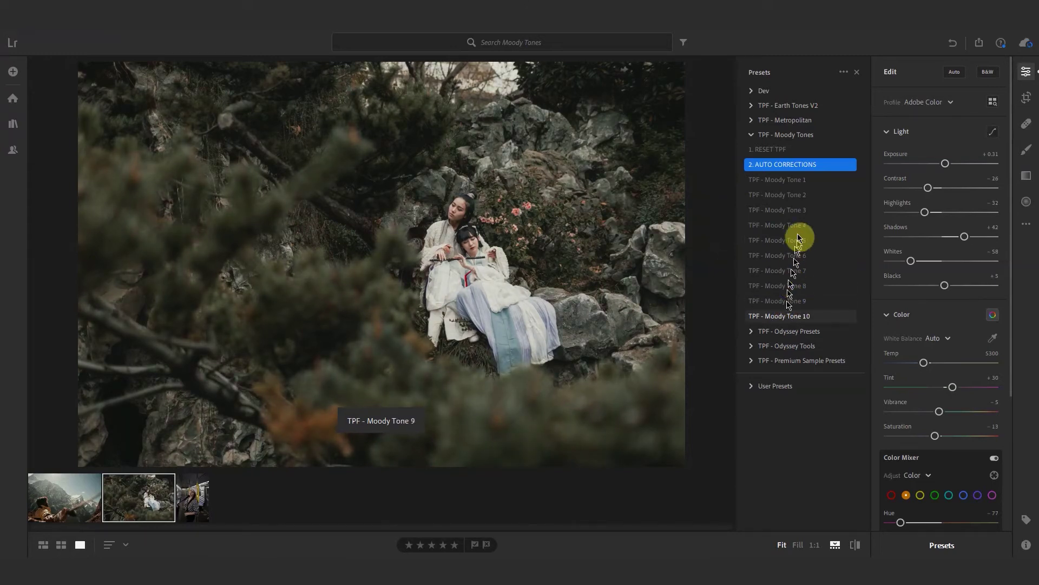
# Apply TPF - Moody Tone 1 to the garden photo and lower exposure to about zero
pyautogui.click(807, 184)
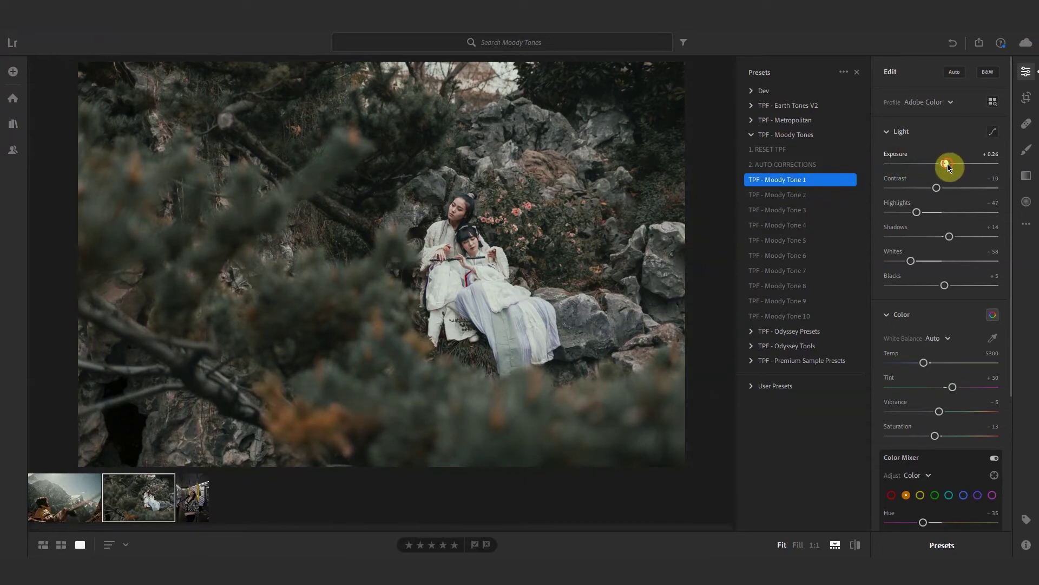
pyautogui.moveTo(947, 163); pyautogui.dragTo(940, 188)
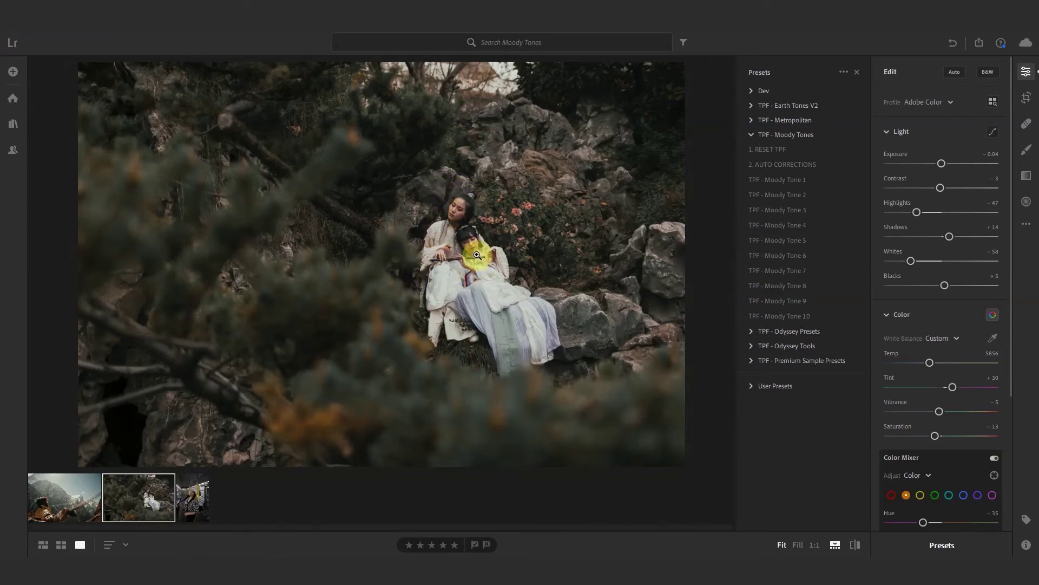
# Select the third filmstrip photo and apply '2. AUTO CORRECTIONS' plus TPF - Moody Tone 4
pyautogui.click(191, 501)
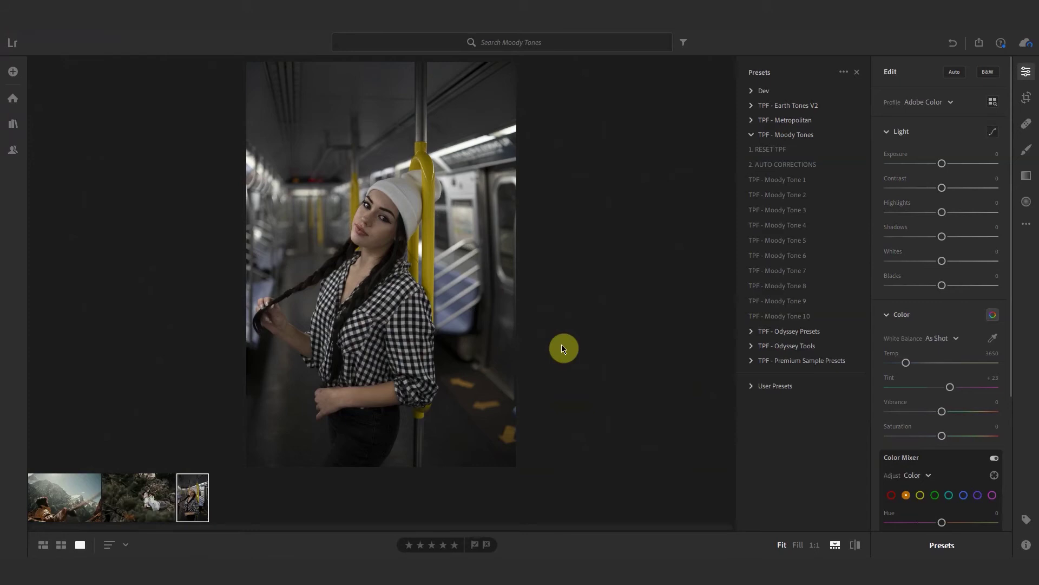
pyautogui.click(769, 164)
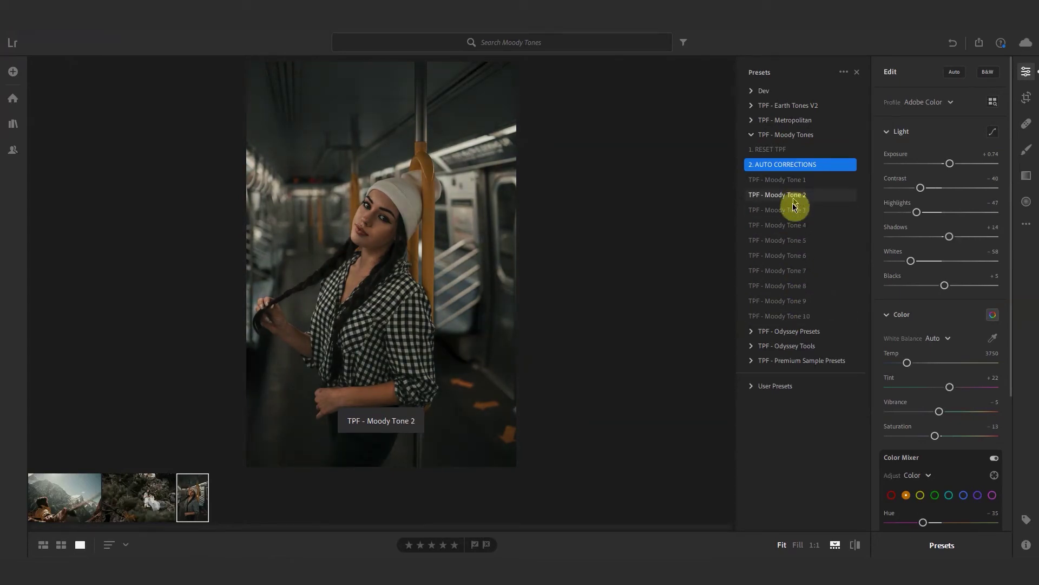
pyautogui.click(793, 233)
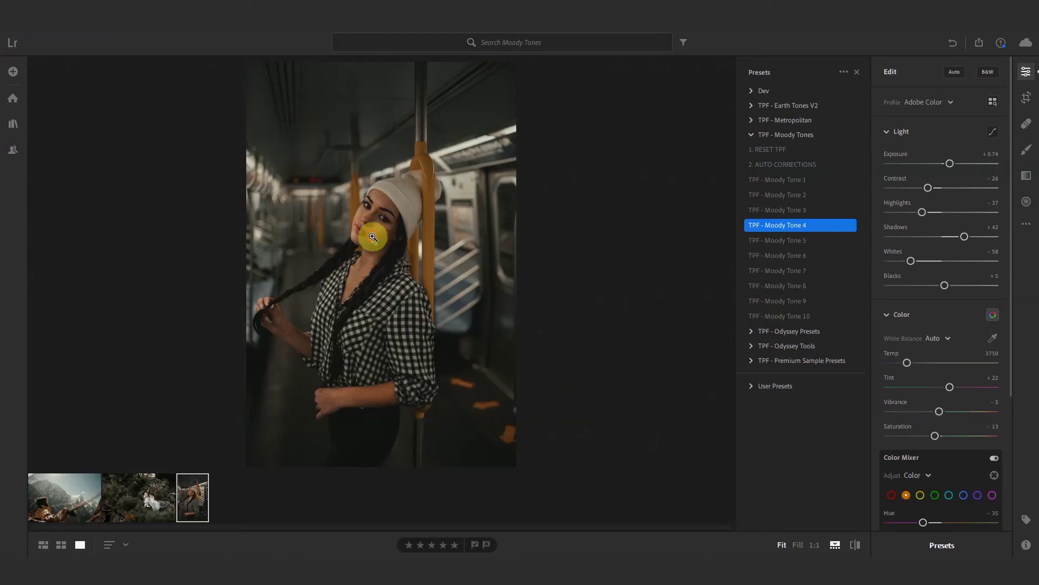
# Zoom to 1:1 and set Color Mixer orange to hue −26, saturation +6, luminance +20
pyautogui.click(371, 233)
pyautogui.moveTo(405, 143); pyautogui.dragTo(462, 302)
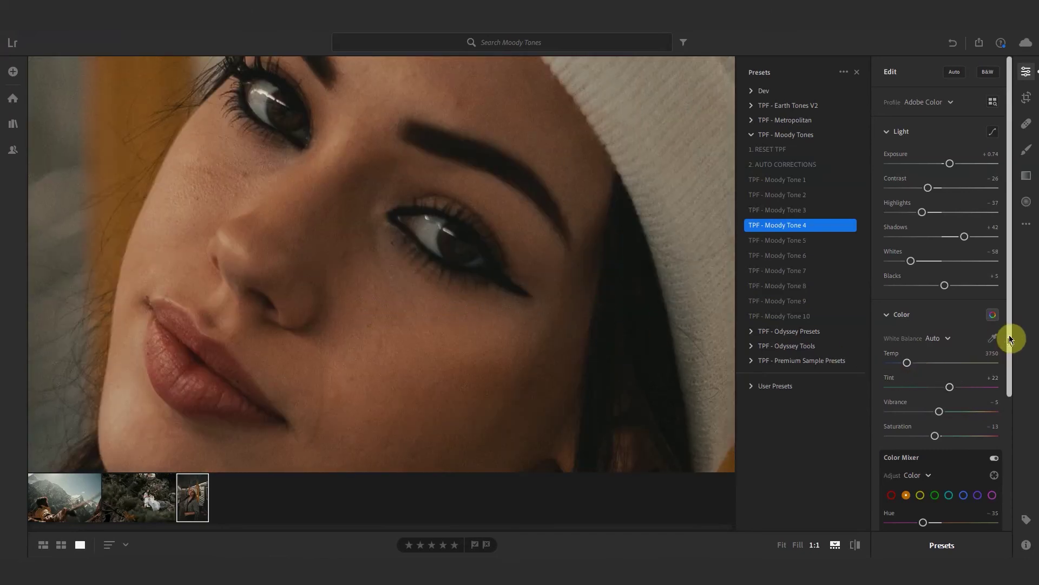
pyautogui.moveTo(1012, 339); pyautogui.dragTo(1005, 402)
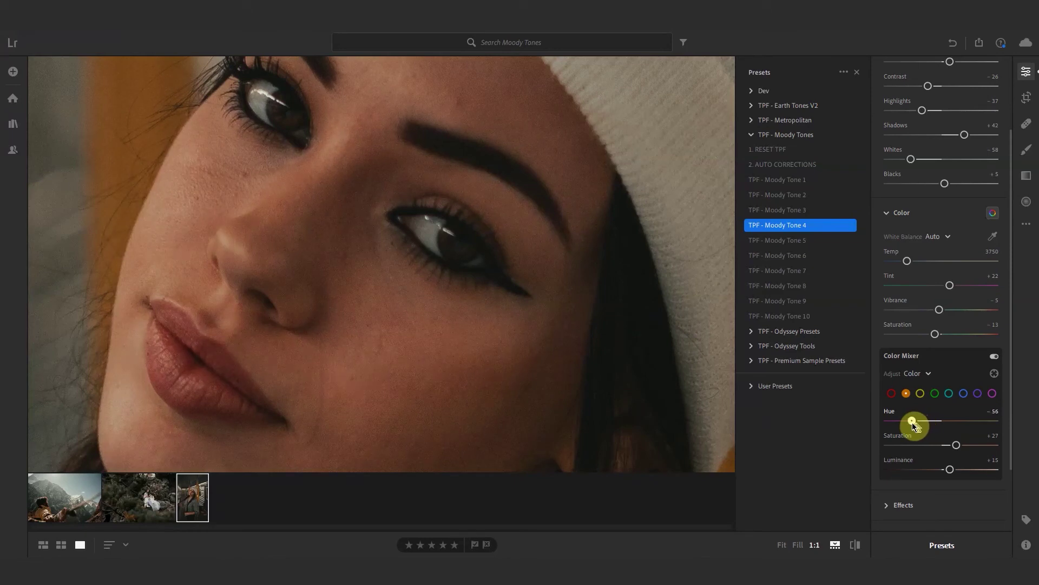
pyautogui.moveTo(913, 423); pyautogui.dragTo(926, 424)
pyautogui.moveTo(948, 445); pyautogui.dragTo(945, 445)
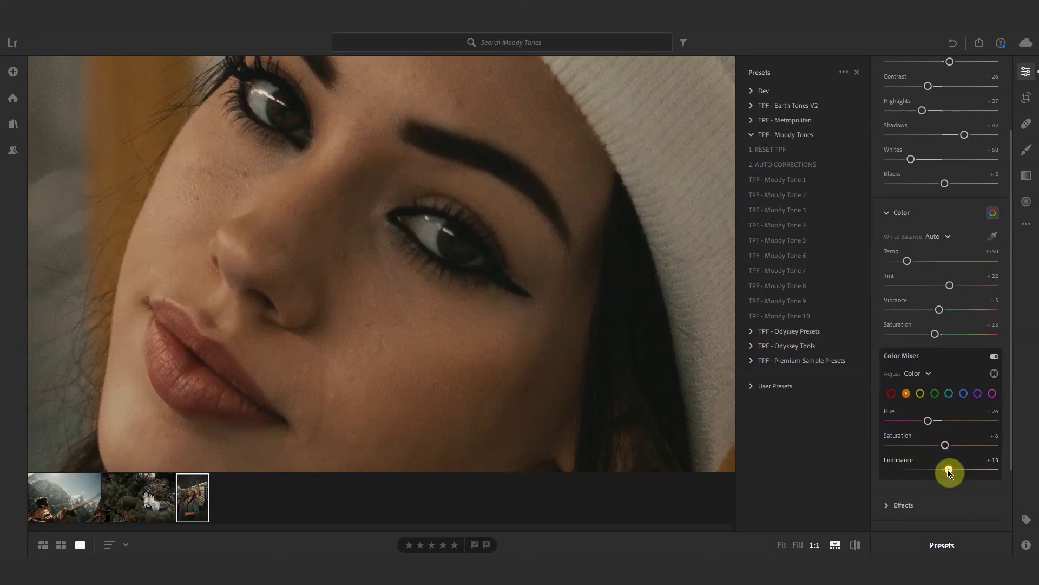
pyautogui.moveTo(950, 469); pyautogui.dragTo(949, 469)
# Zoom back out to fit the whole subway portrait in view
pyautogui.click(344, 246)
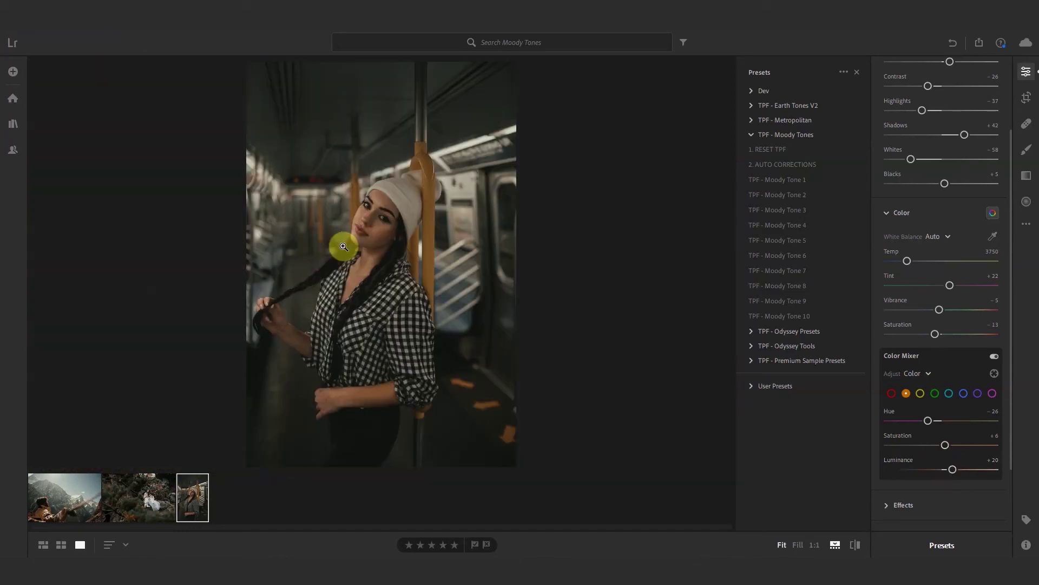